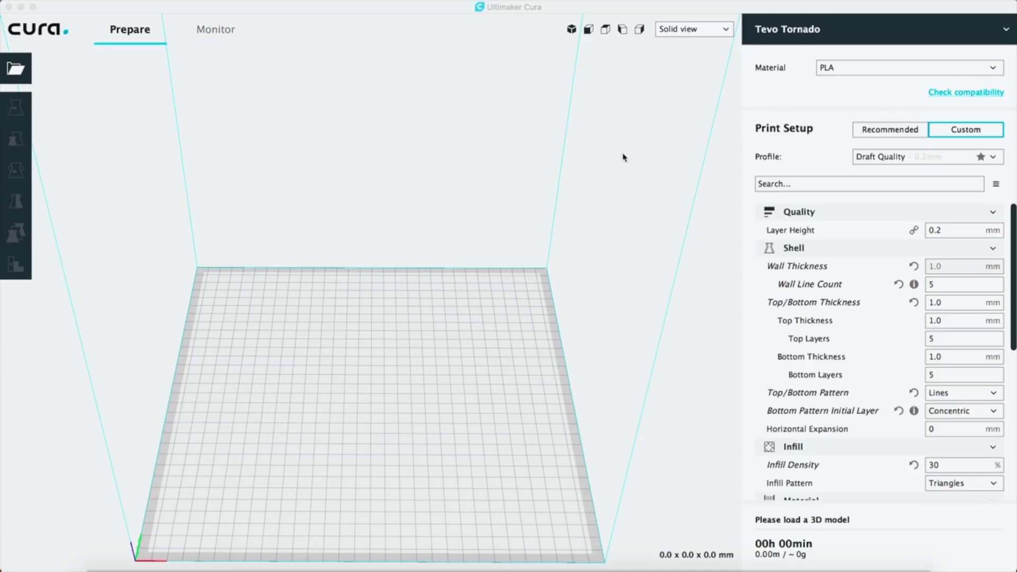
- Start opening model files and browse into the OpenRC_F1_car > files folder
left_click(123, 1)
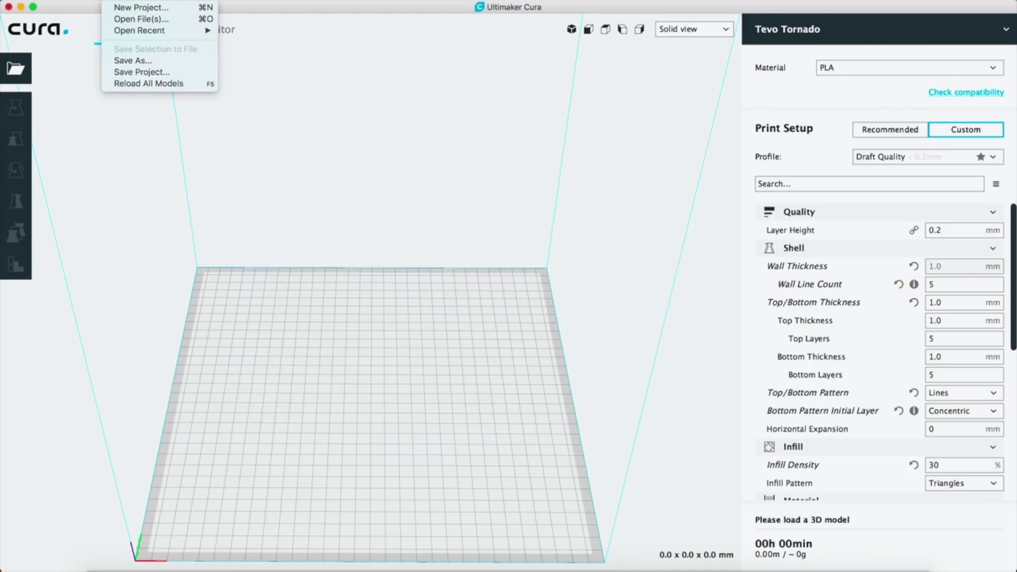
left_click(126, 20)
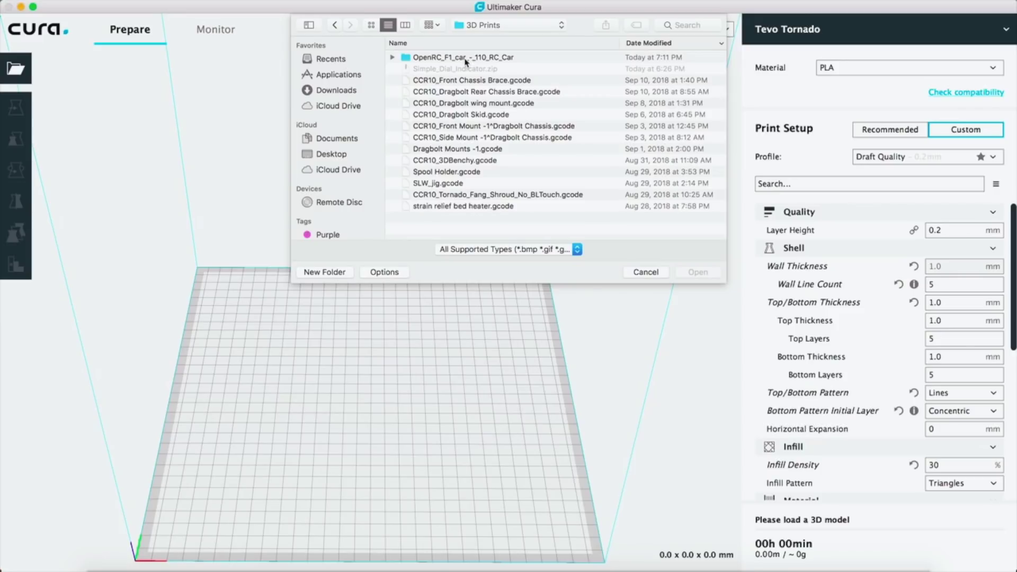
double_click(466, 59)
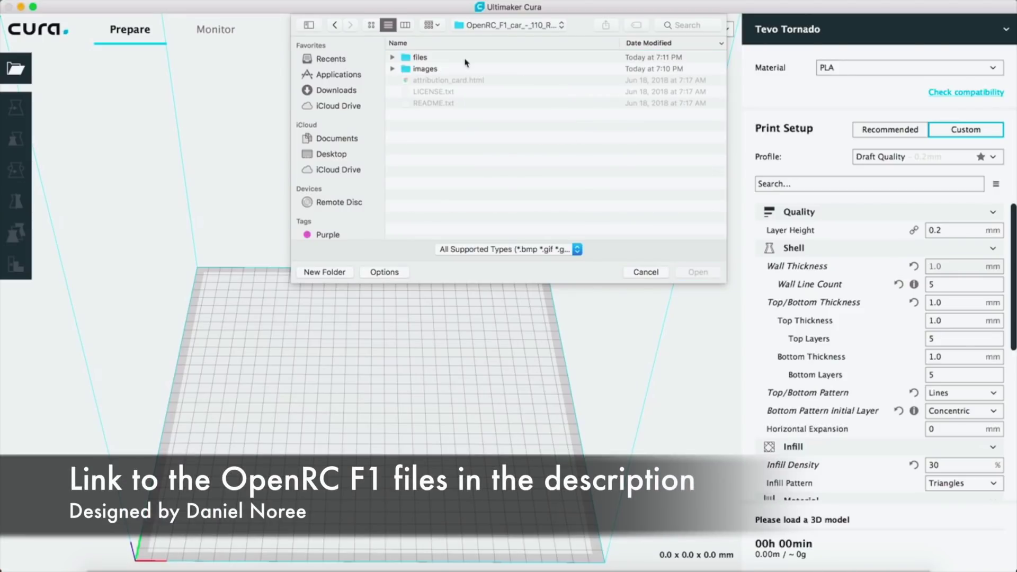
double_click(420, 58)
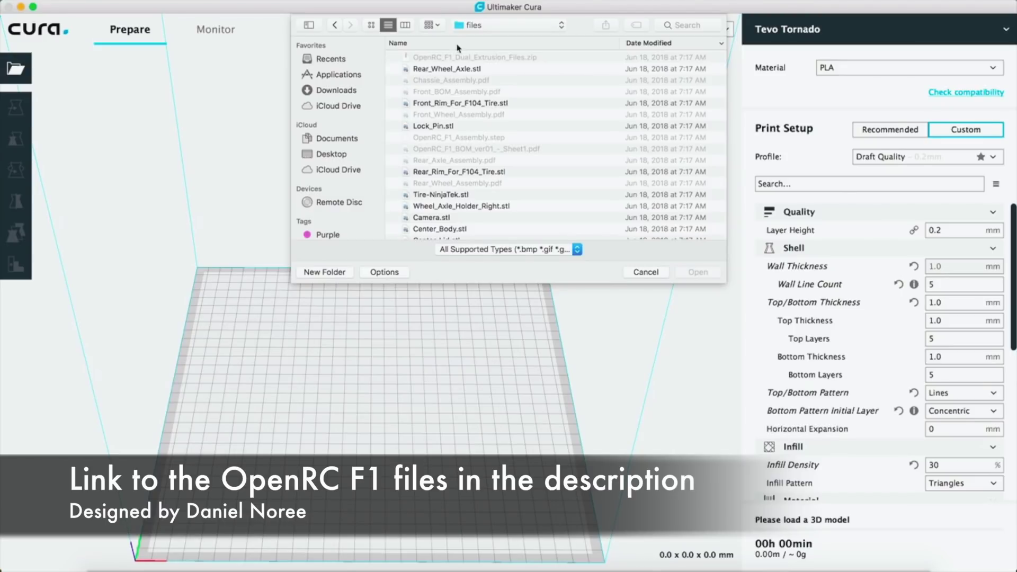
- Select Chassis_Front.stl and Chassis_Rear.stl together and load them onto the build plate
scroll(460, 85, "down", 5)
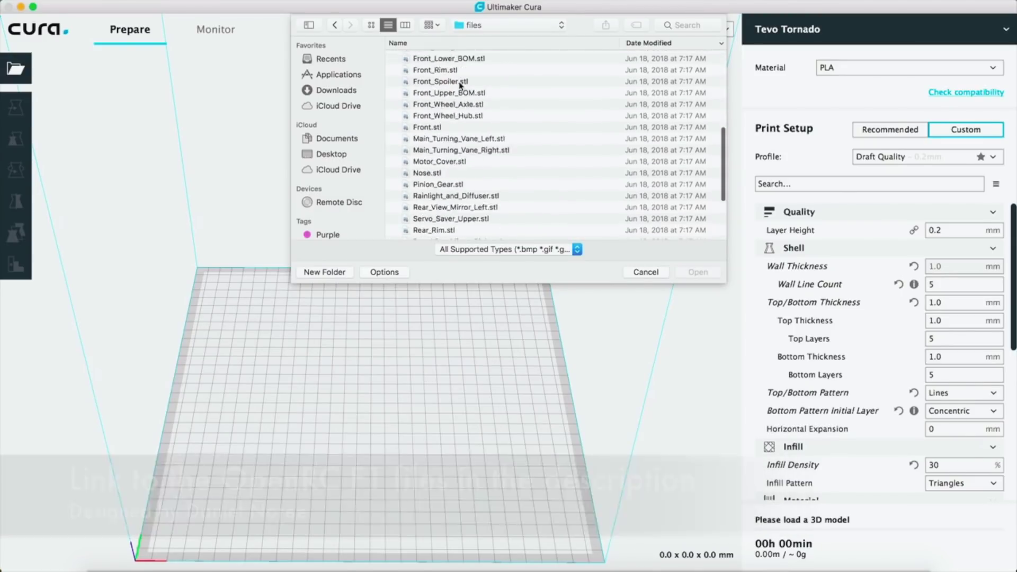
scroll(459, 85, "down", 4)
scroll(461, 100, "up", 6)
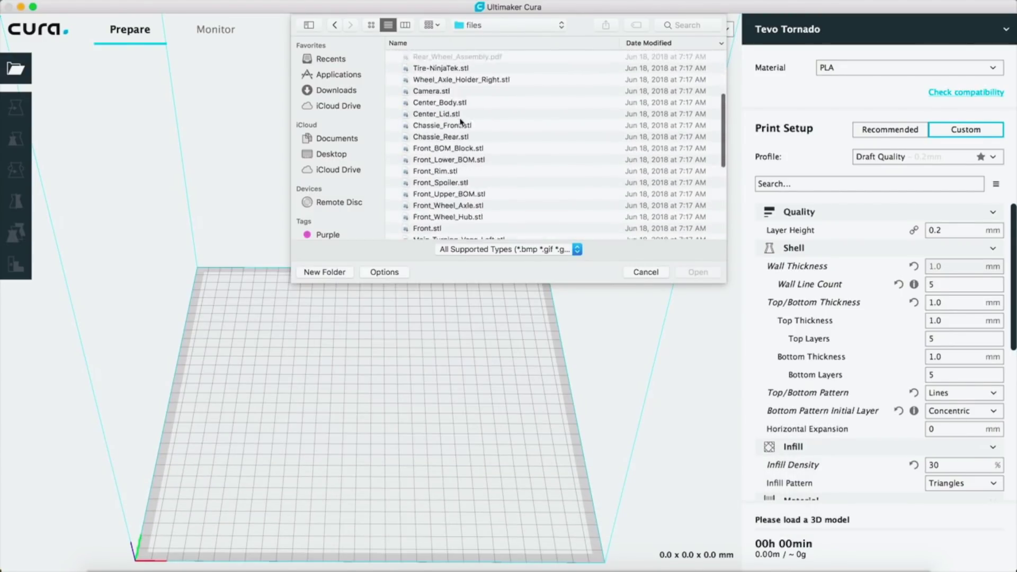
scroll(460, 121, "up", 3)
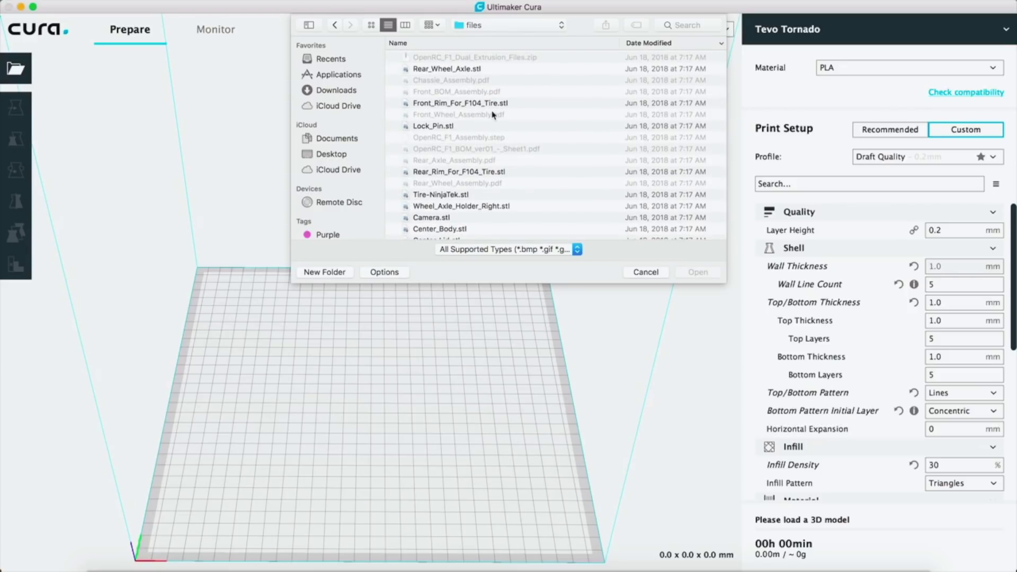
scroll(493, 114, "down", 7)
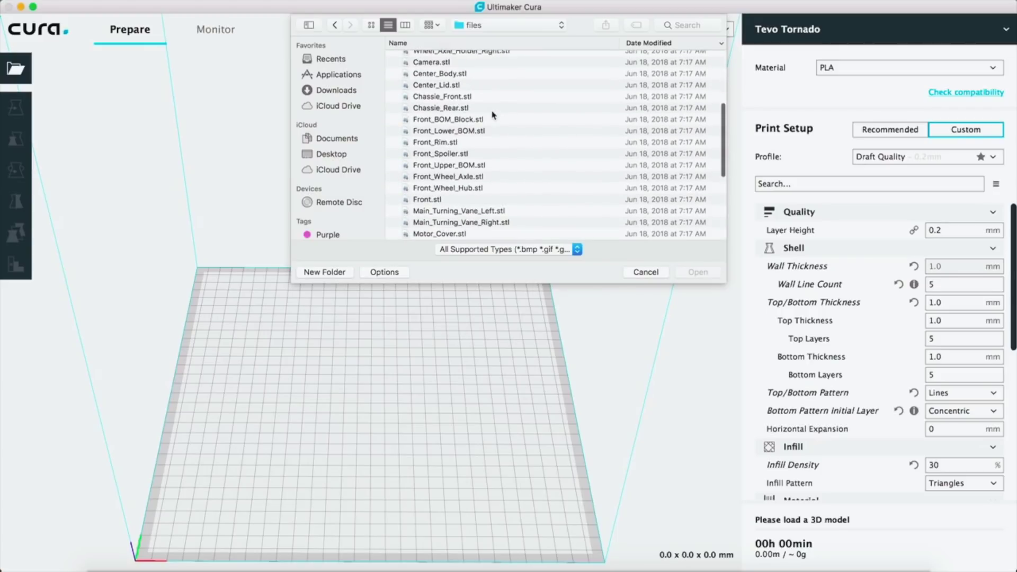
scroll(493, 115, "down", 3)
scroll(492, 115, "up", 4)
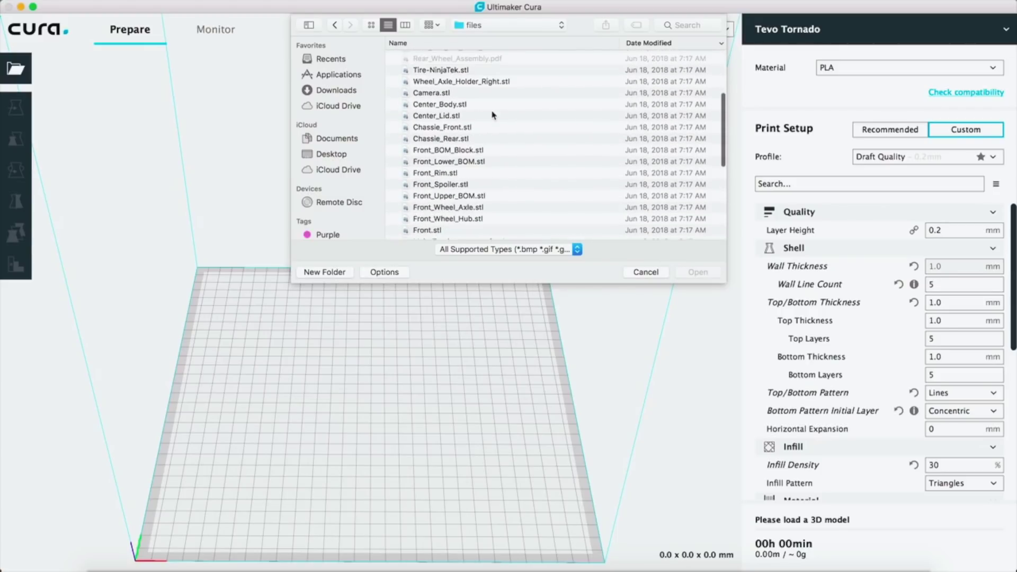
scroll(493, 115, "up", 5)
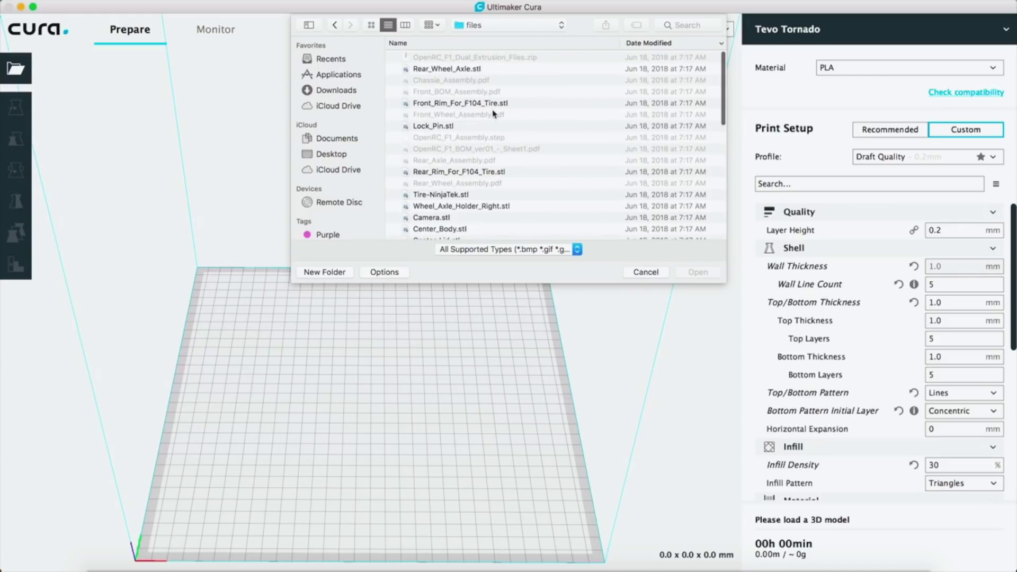
scroll(493, 114, "down", 8)
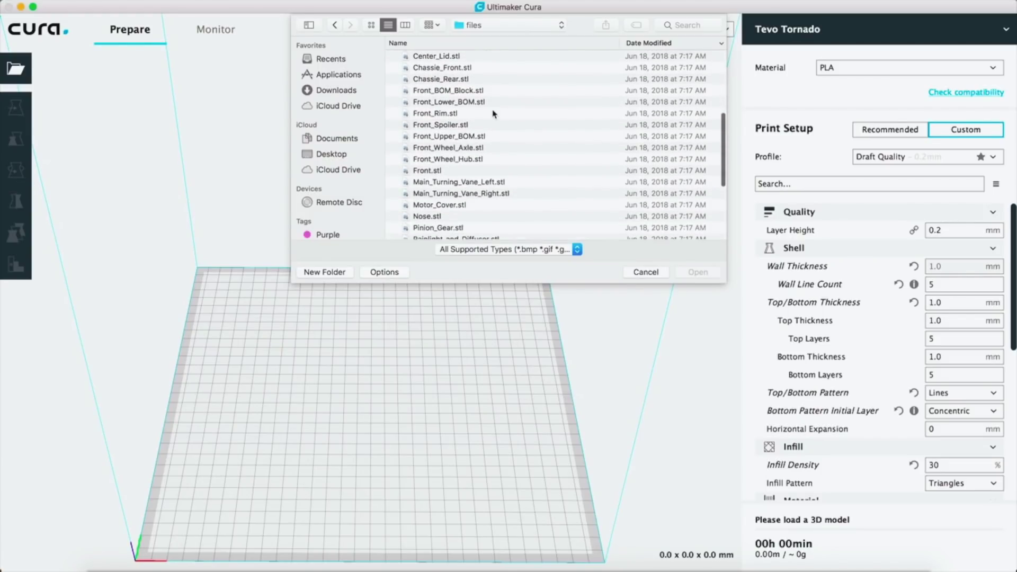
scroll(493, 114, "down", 1)
scroll(492, 113, "up", 2)
left_click(461, 86)
left_click(462, 97, "shift")
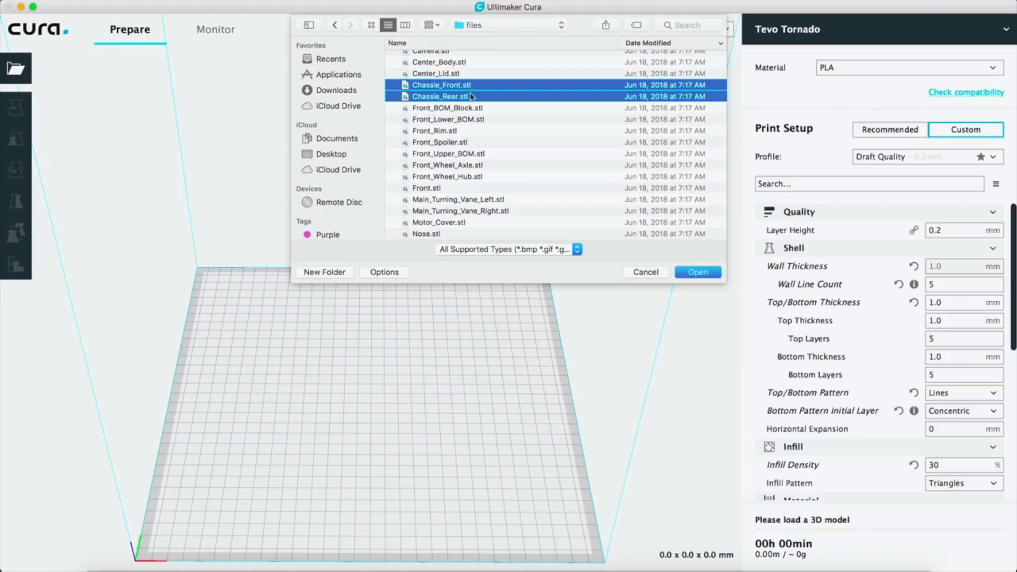
left_click(697, 272)
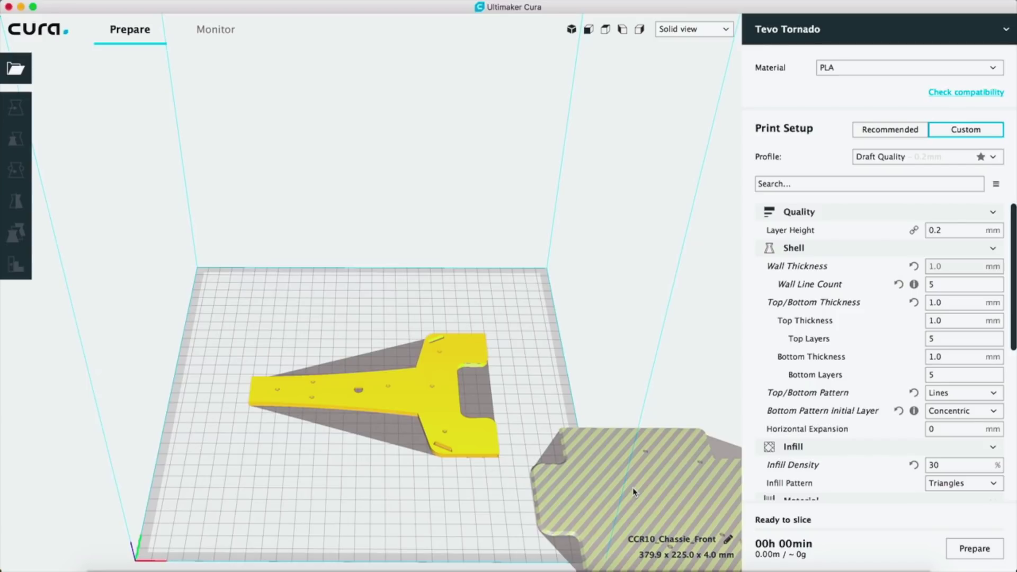
- Rearrange the T-shaped and off-plate chassis plates so both fit on the build plate
left_click(434, 373)
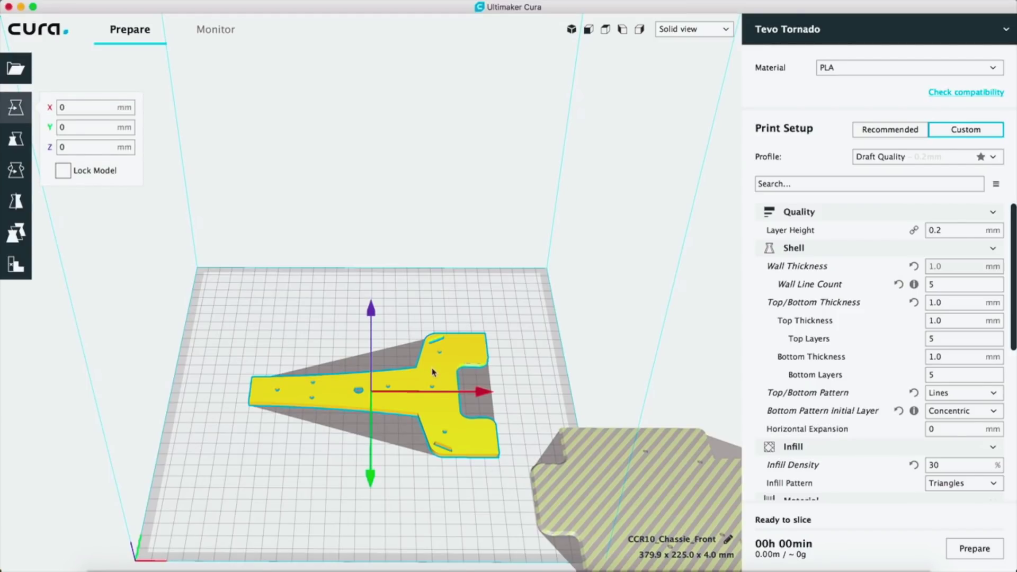
left_click_drag(430, 374, 463, 326)
left_click(574, 465)
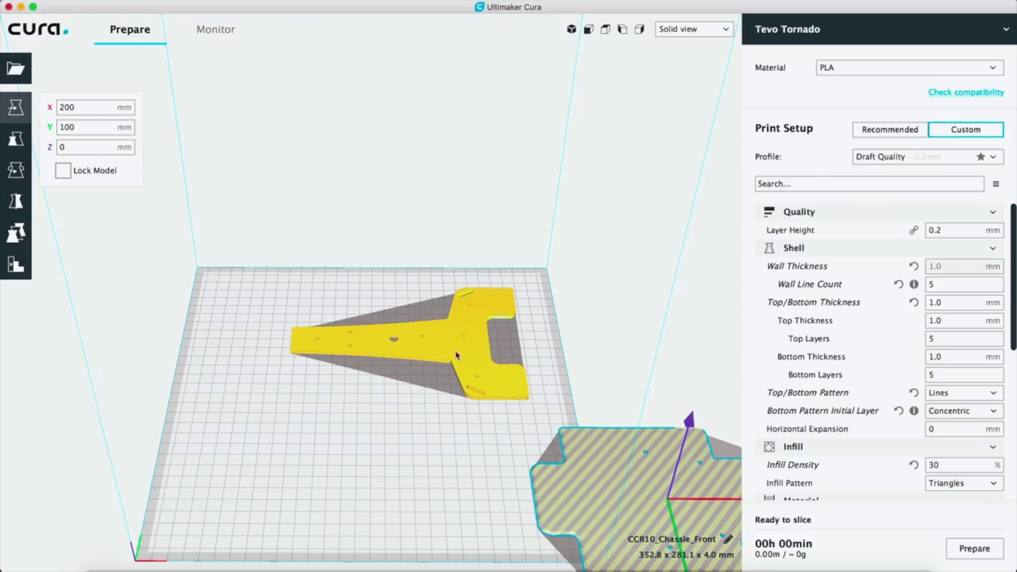
left_click_drag(460, 342, 436, 409)
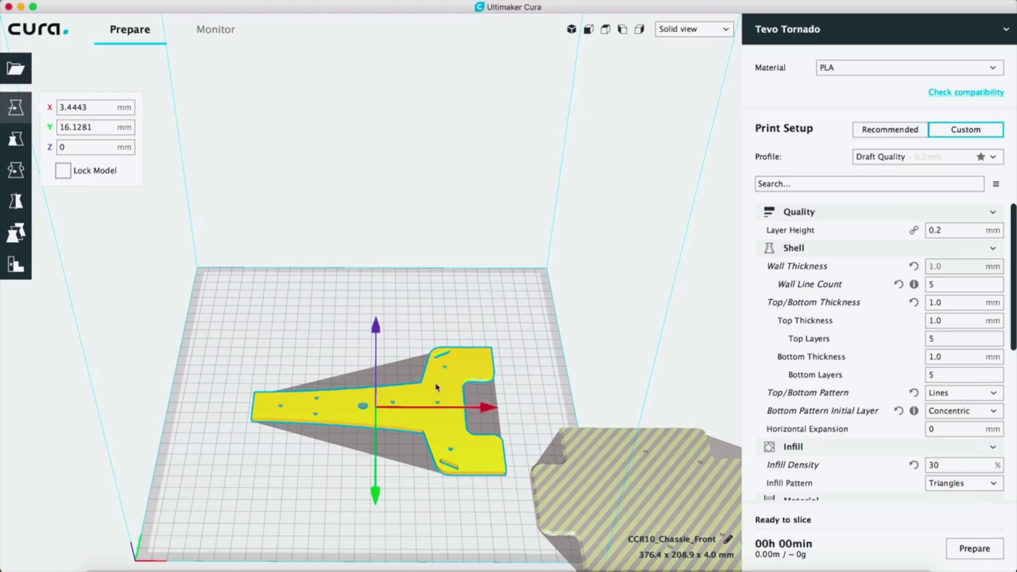
left_click_drag(437, 386, 445, 347)
left_click_drag(630, 503, 341, 464)
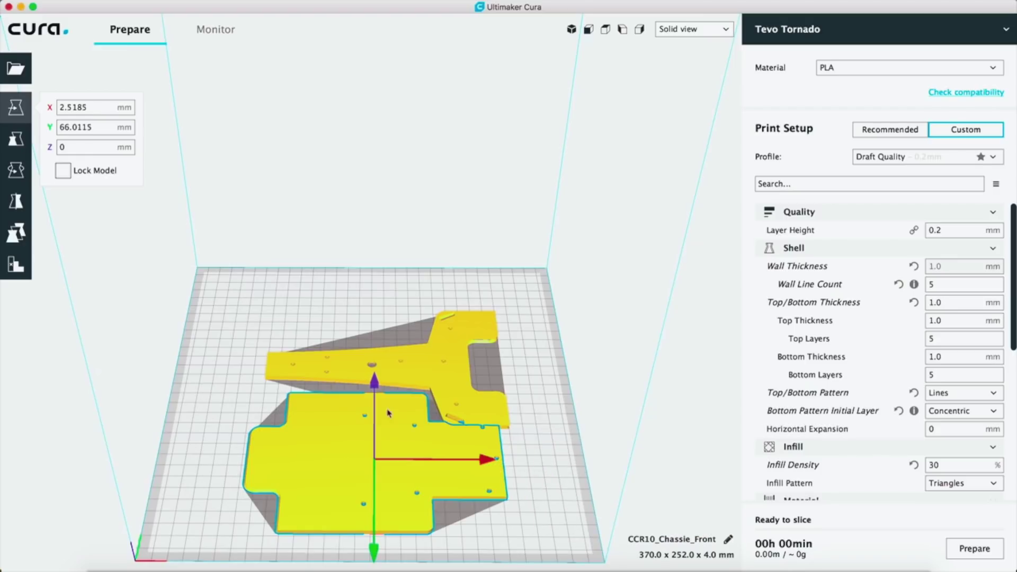
left_click_drag(424, 380, 424, 371)
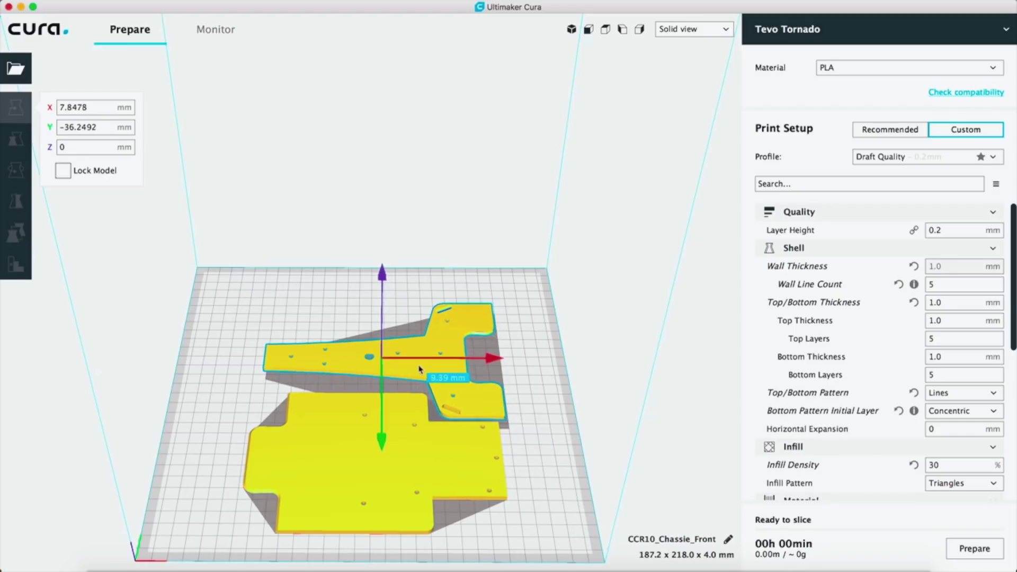
left_click_drag(419, 369, 426, 373)
left_click_drag(400, 407, 397, 409)
left_click(540, 456)
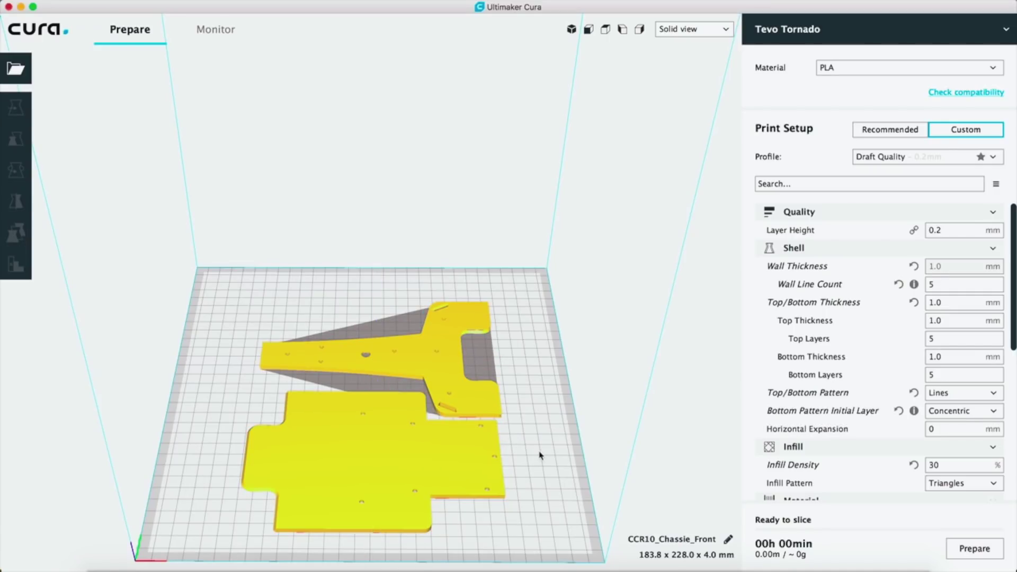
- Check the nested plates from above and switch Print Setup to Recommended with 20% infill
right_click_drag(540, 456, 151, 403)
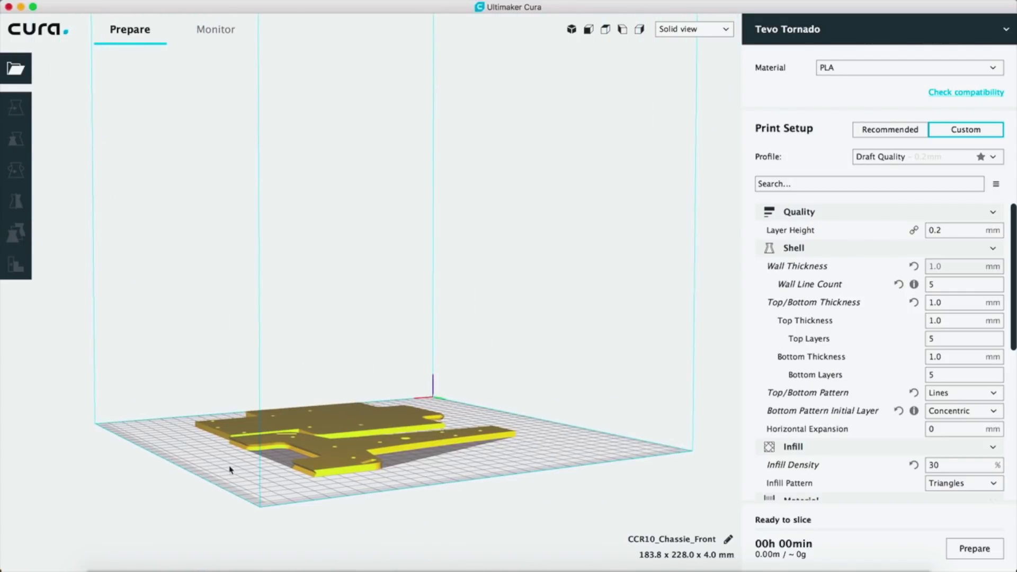
scroll(231, 468, "up", 5)
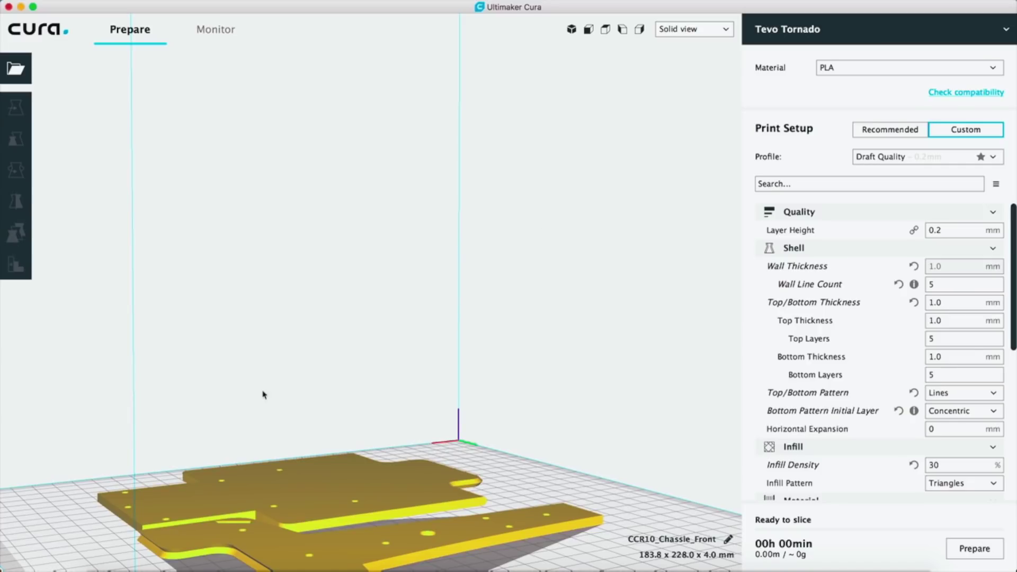
scroll(275, 341, "down", 4)
right_click_drag(325, 390, 186, 439)
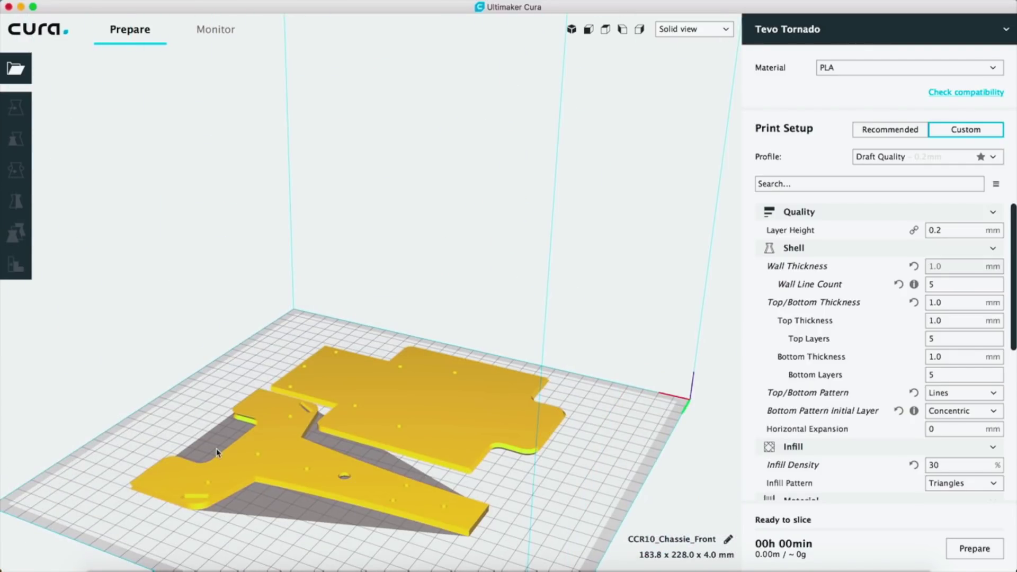
left_click(876, 130)
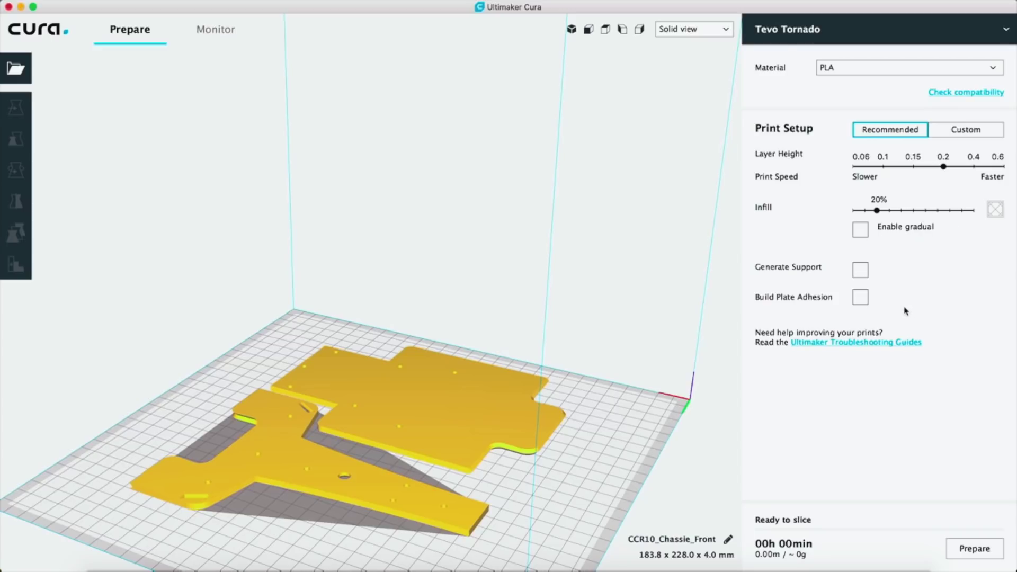
left_click(963, 133)
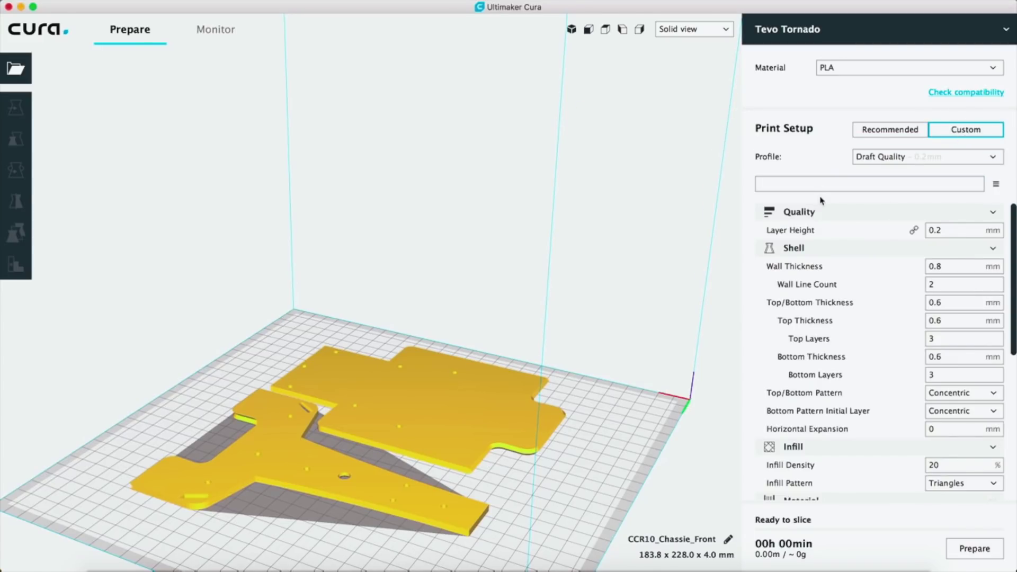
scroll(814, 309, "down", 5)
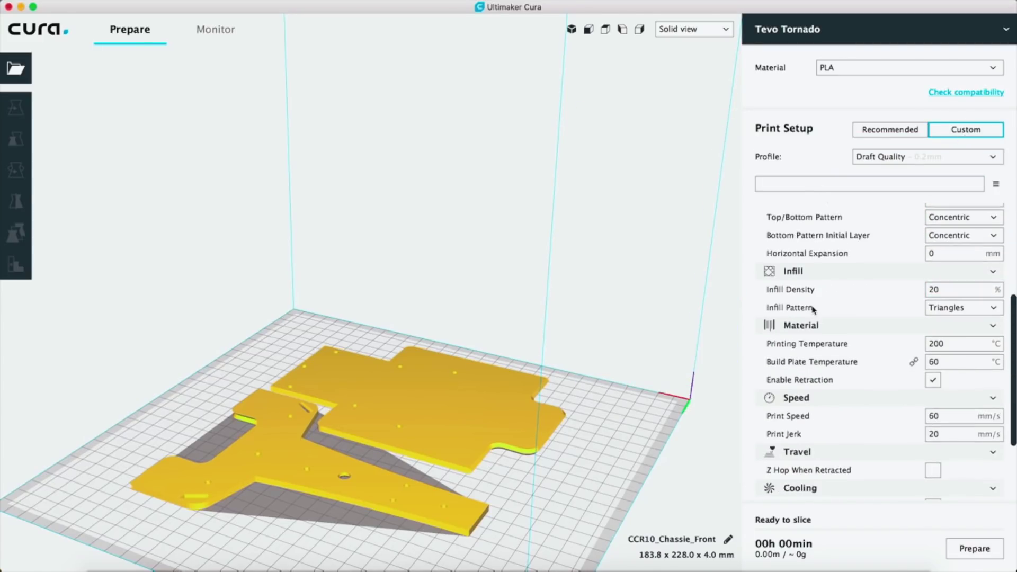
left_click(915, 160)
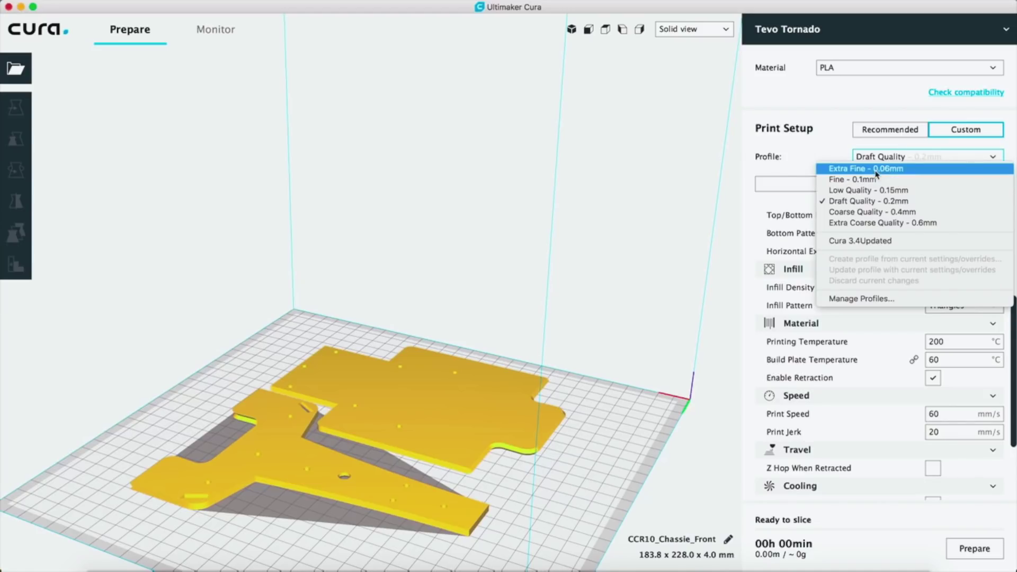
left_click(871, 205)
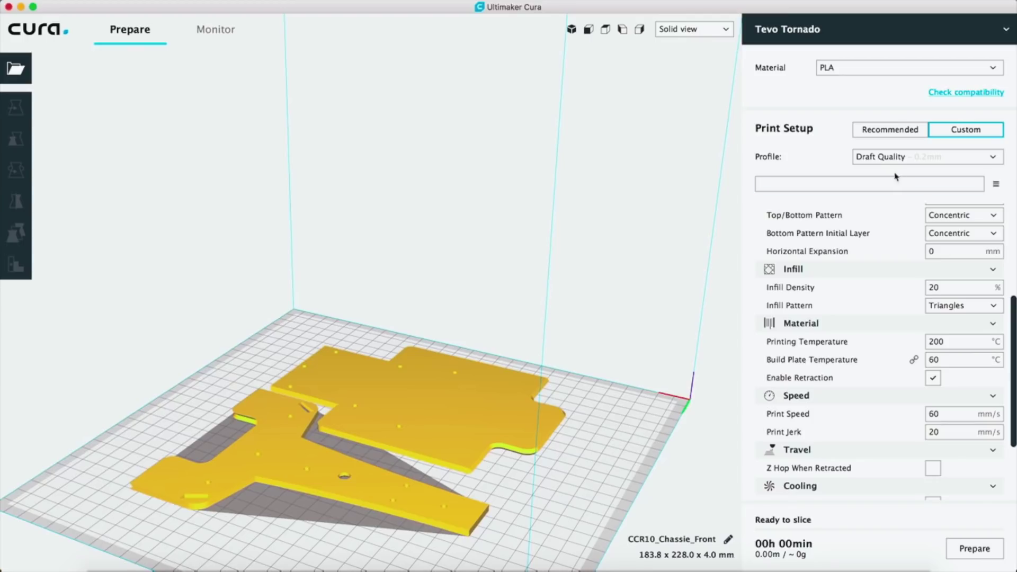
scroll(759, 219, "down", 5)
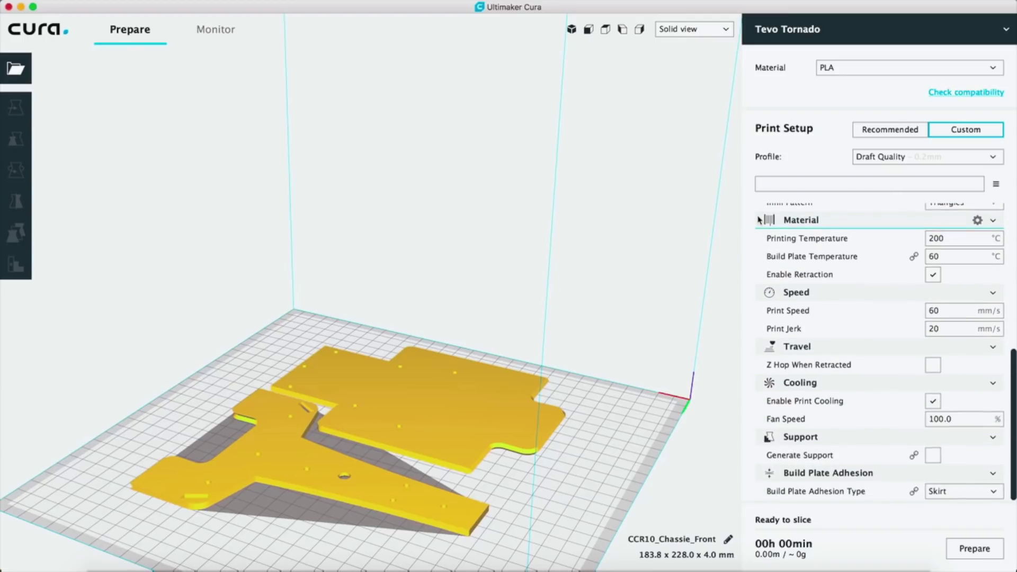
scroll(842, 358, "up", 7)
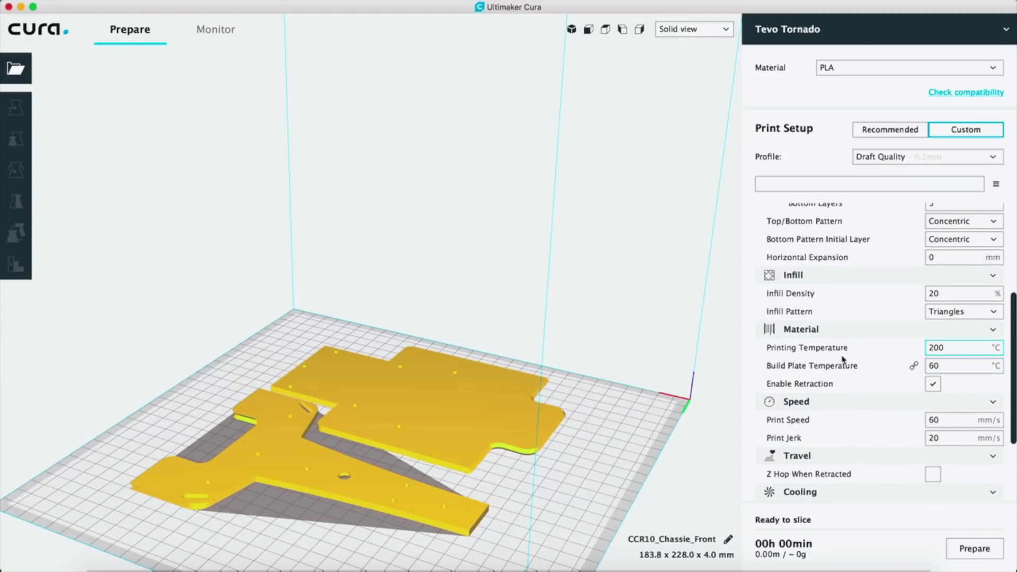
scroll(842, 359, "up", 6)
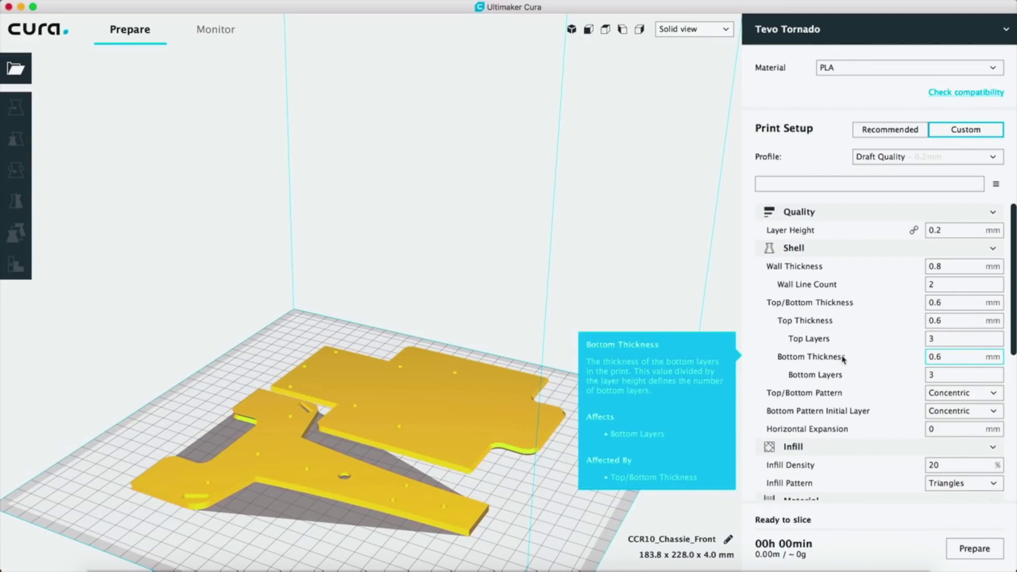
left_click(889, 129)
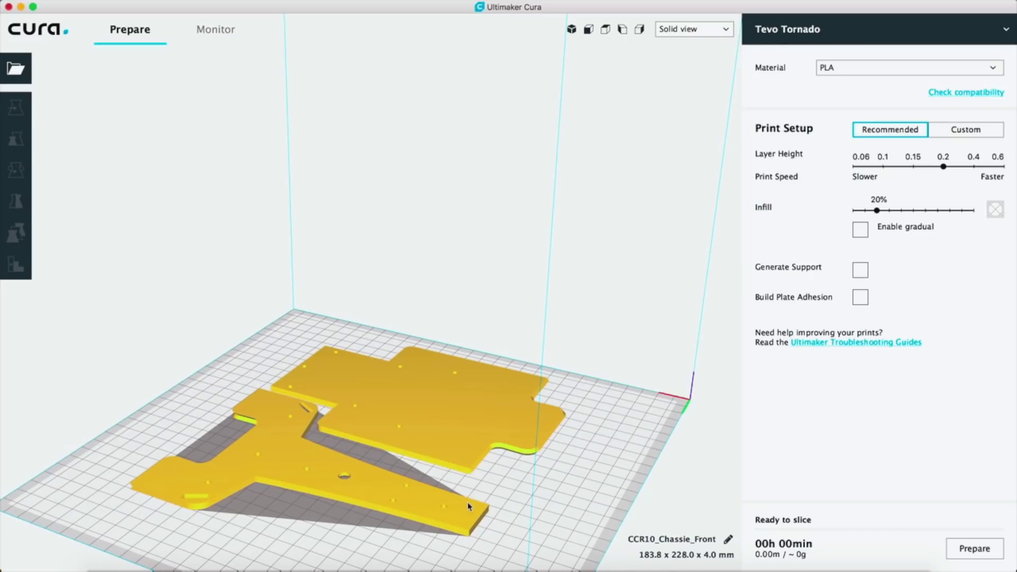
- Zoom and orbit to a steeper top-down view of both chassis plates on the Tevo Tornado plate
scroll(470, 503, "up", 5)
scroll(545, 488, "up", 2)
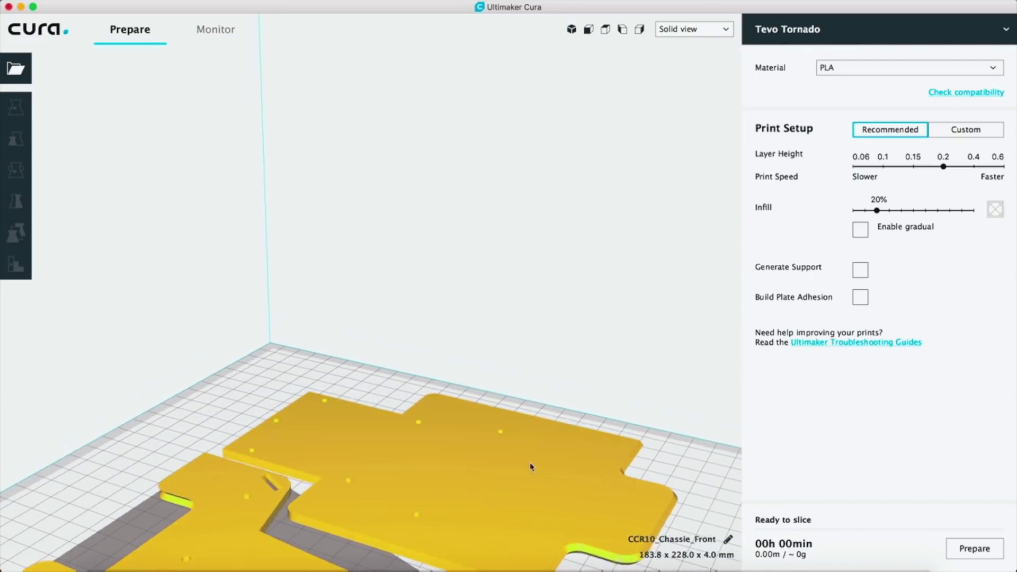
scroll(532, 466, "down", 2)
scroll(300, 464, "down", 2)
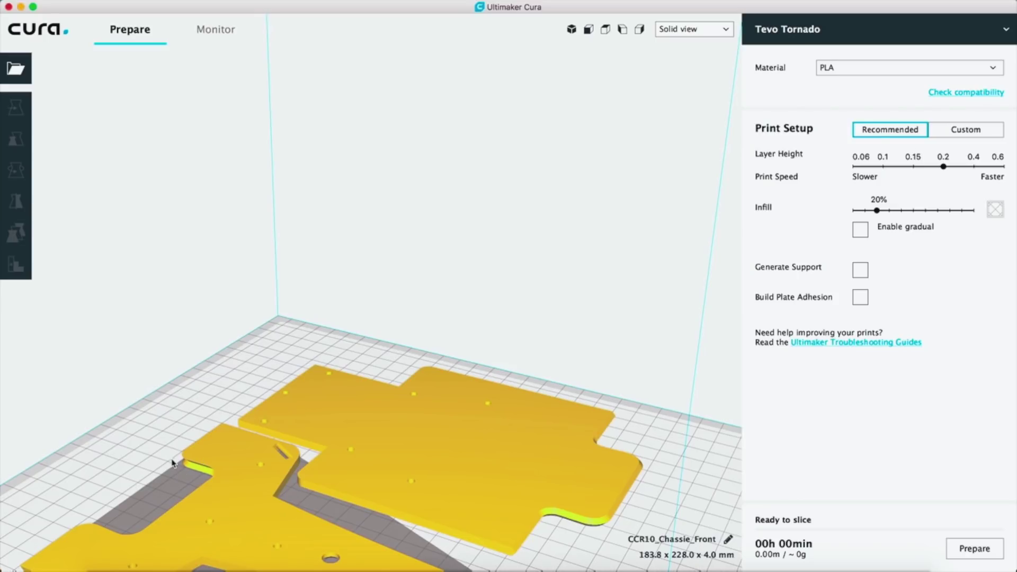
scroll(374, 419, "down", 5)
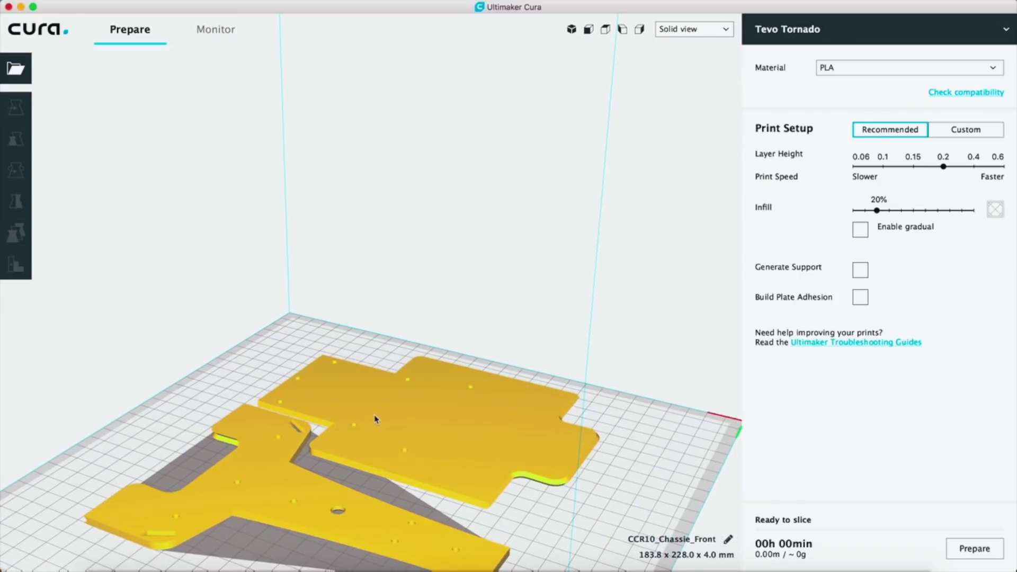
scroll(199, 476, "up", 2)
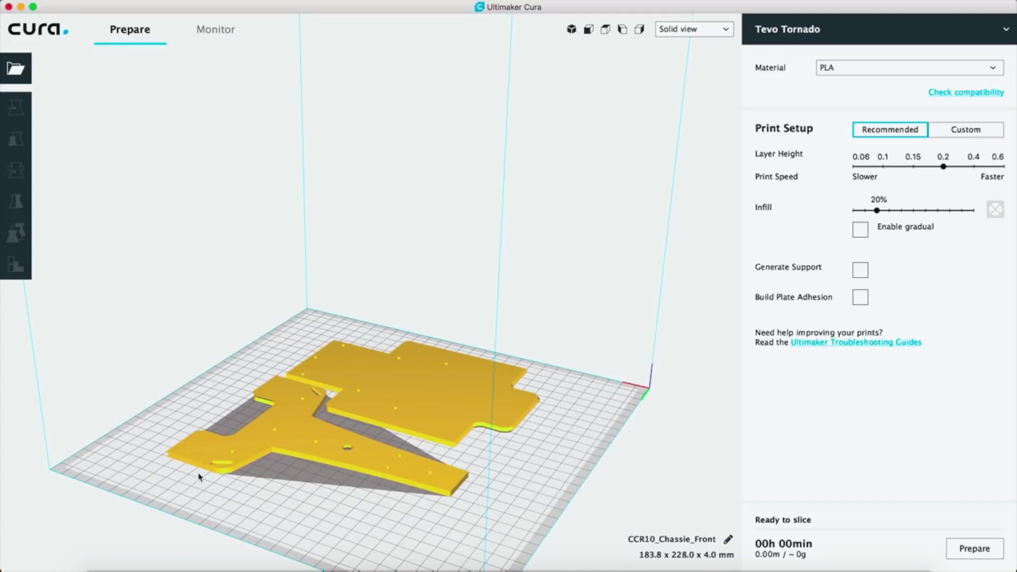
right_click_drag(281, 473, 384, 371)
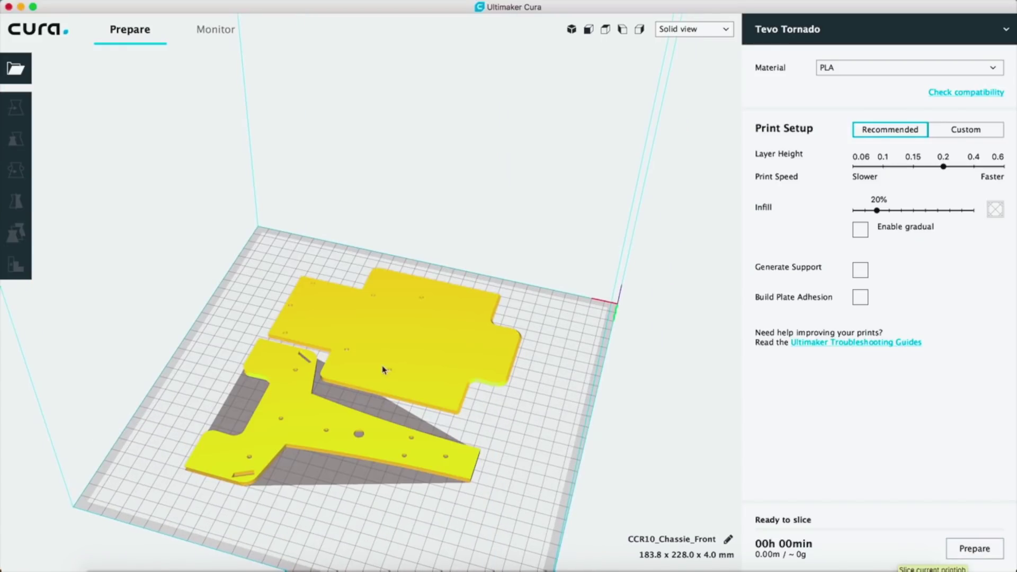
- Slice the plates (05h 11min, 20.75 m) and save as CCR10_Chassie_Front.gcode in 3D Prints
left_click(969, 551)
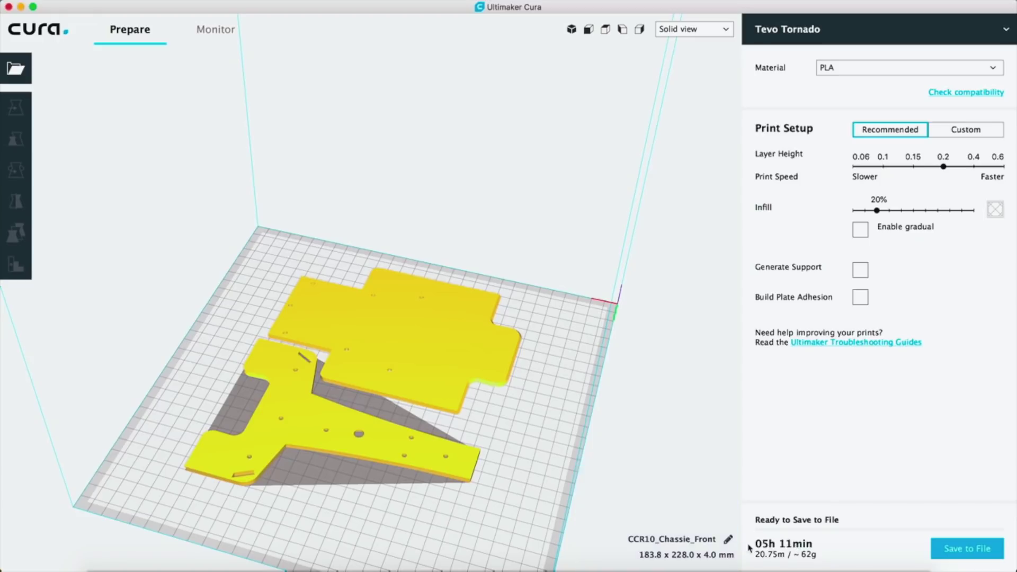
mouse_move(774, 548)
left_click(967, 548)
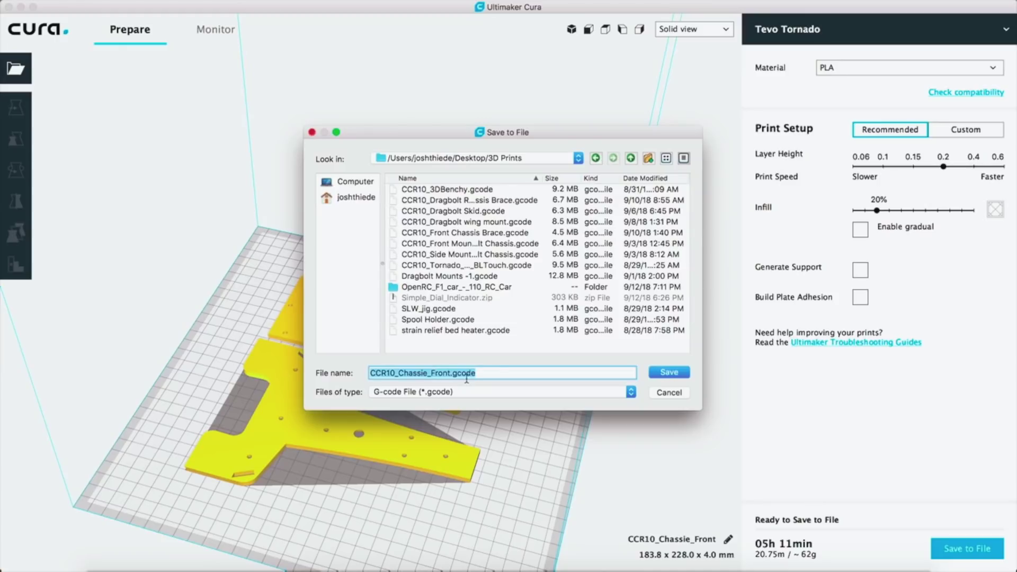
left_click(670, 374)
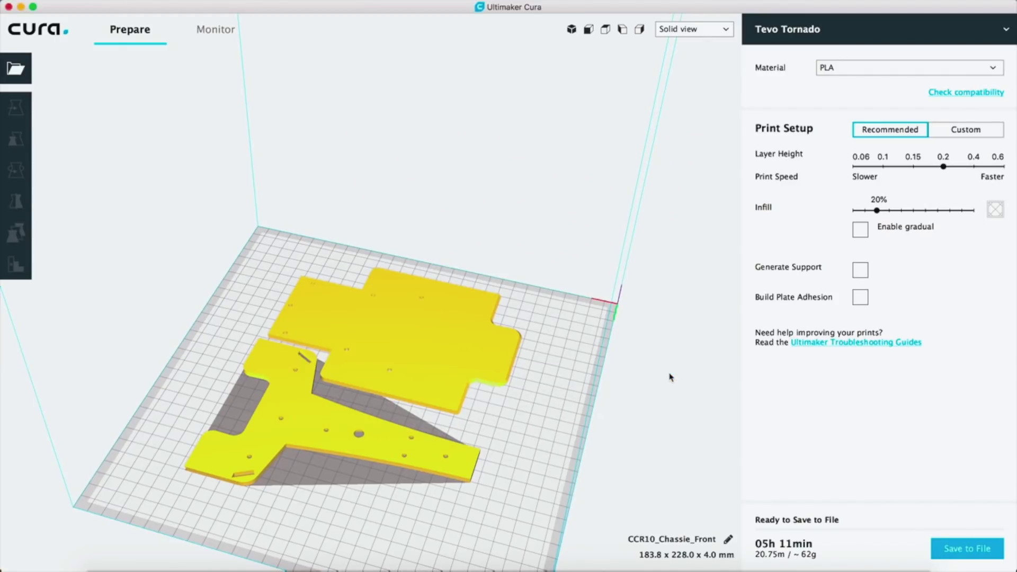